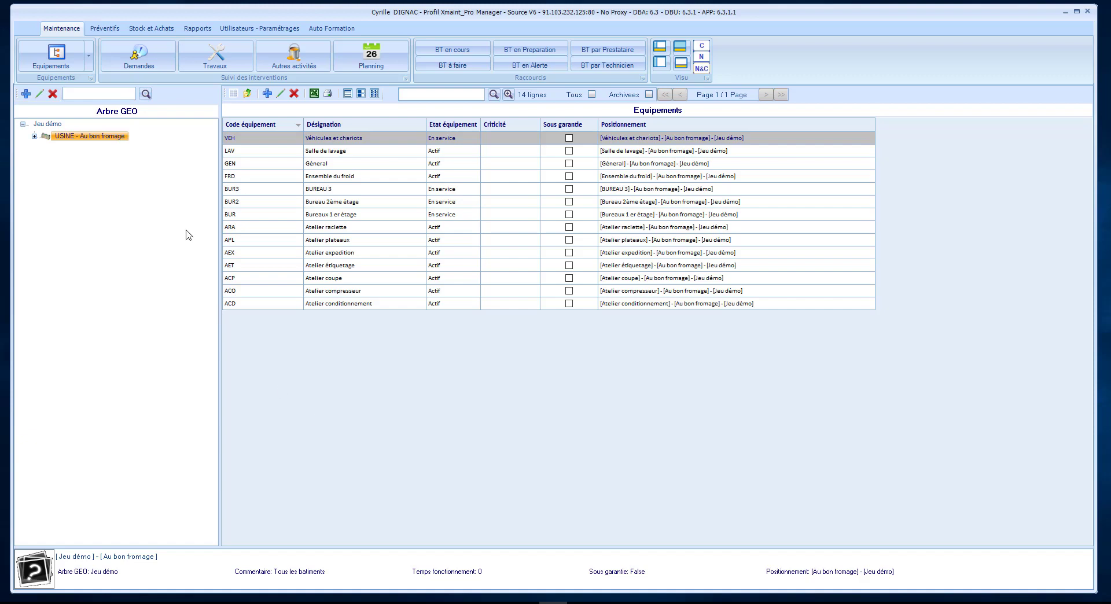
Display the list of stock movements and search the parts list for "mic".
{"action": "left_click", "coordinate": [146, 30]}
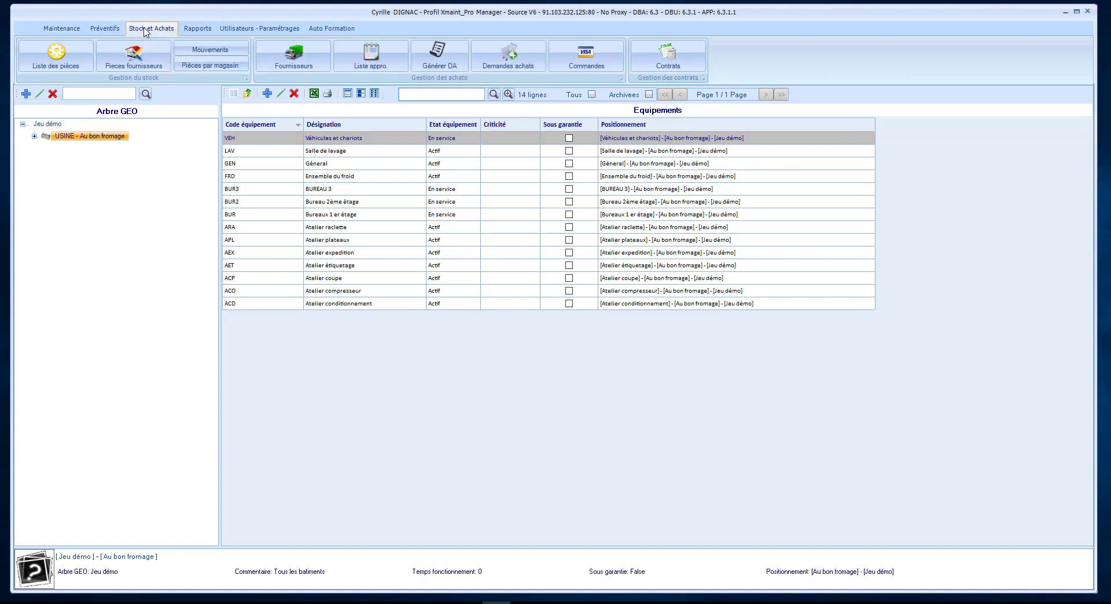
{"action": "left_click", "coordinate": [211, 49]}
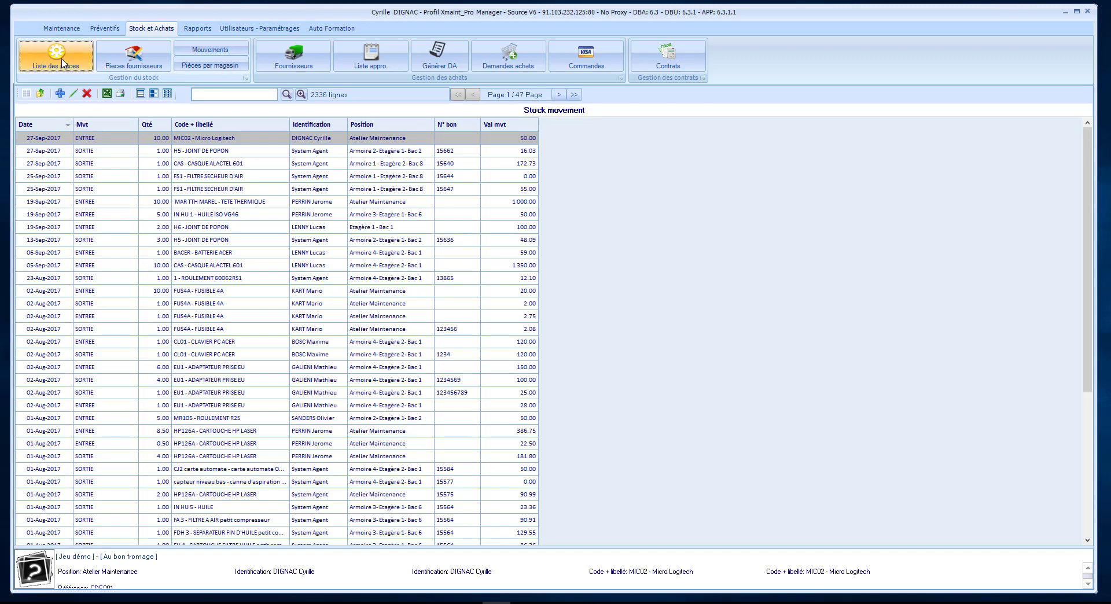
{"action": "left_click", "coordinate": [62, 64]}
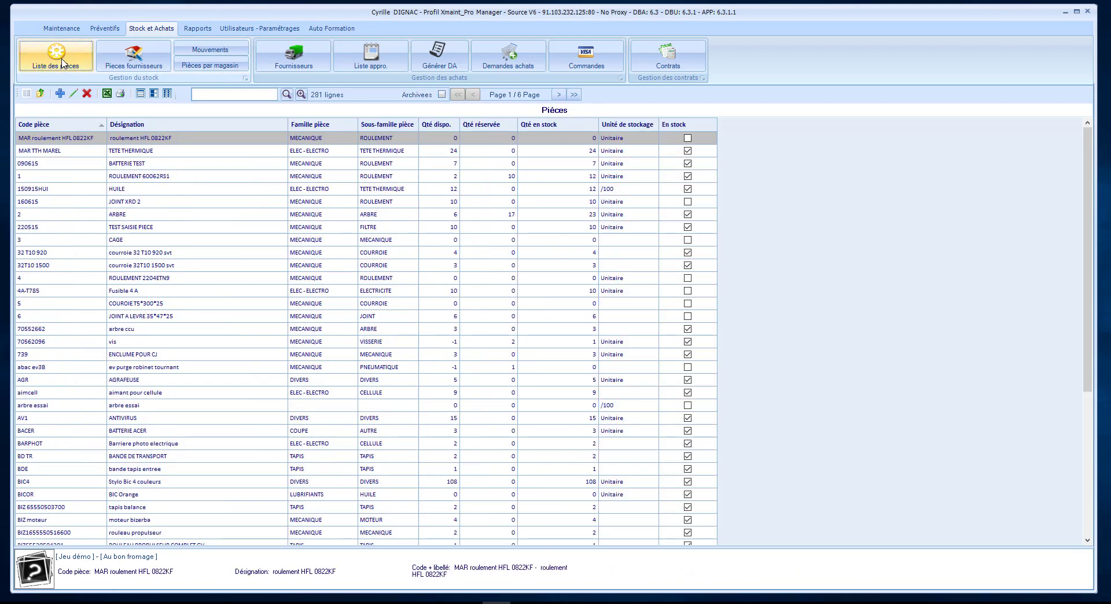
{"action": "left_click", "coordinate": [200, 93]}
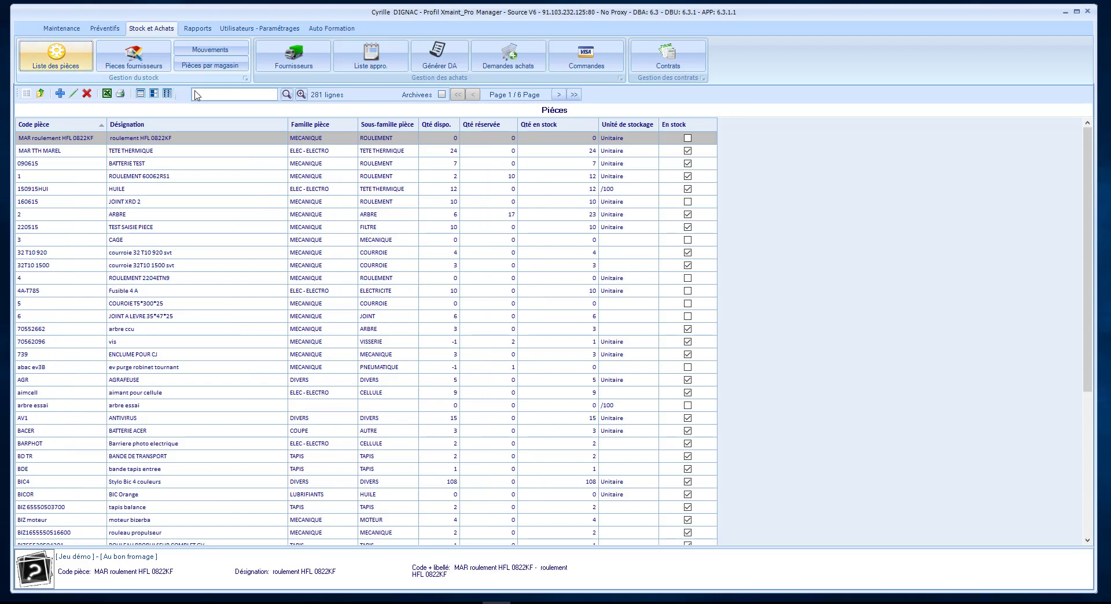
{"action": "type", "text": "mec"}
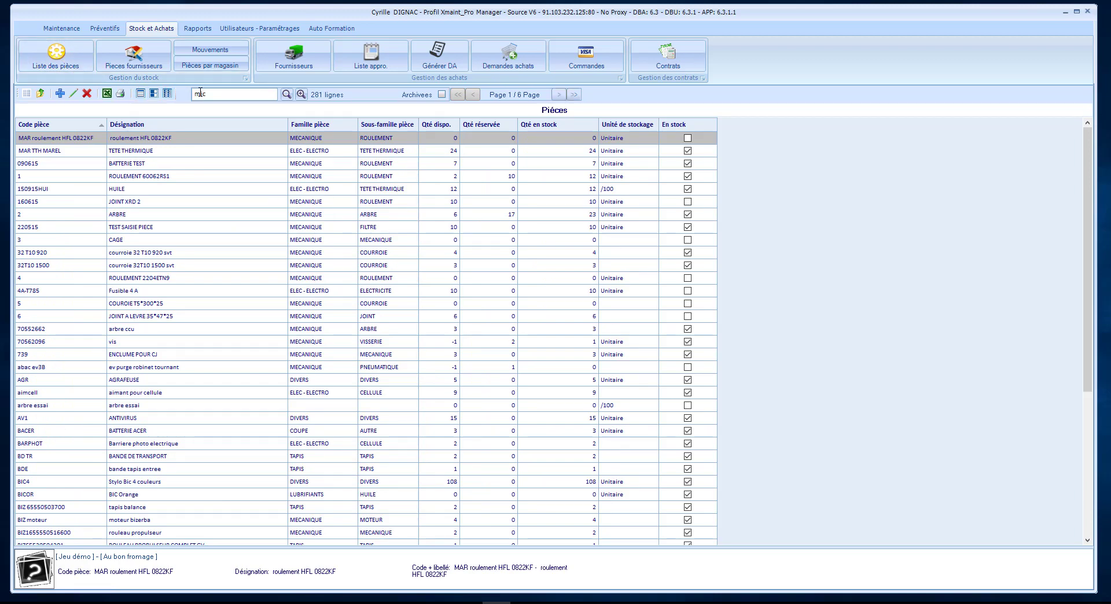
{"action": "key", "text": "Return"}
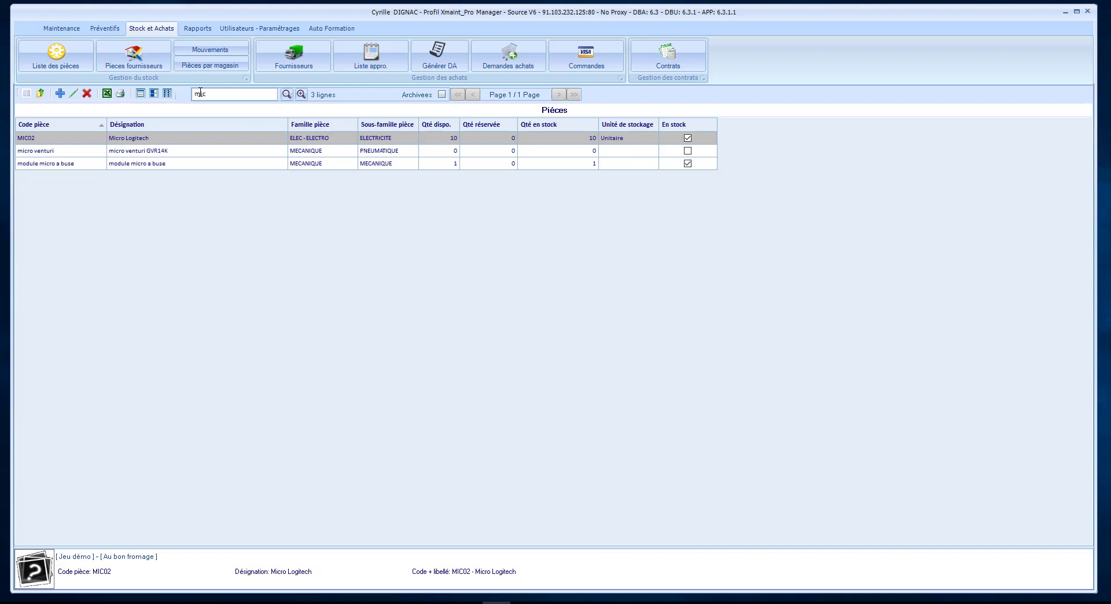
Open the MIC02 Micro Logitech part and display the movements of its MAGASIN PRINCIPAL stock.
{"action": "double_click", "coordinate": [191, 143]}
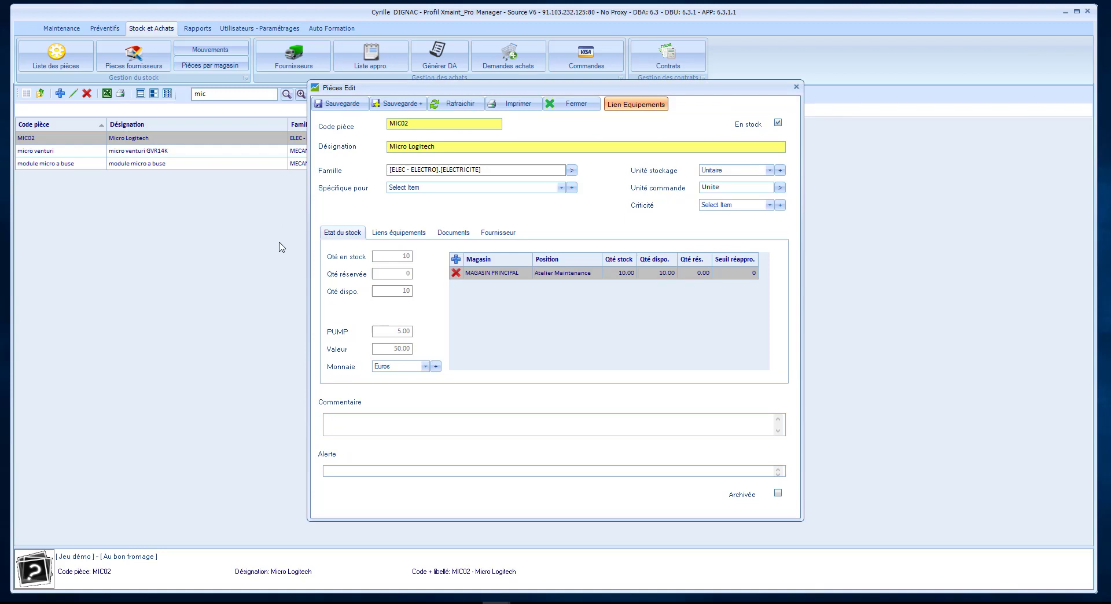
{"action": "double_click", "coordinate": [502, 274]}
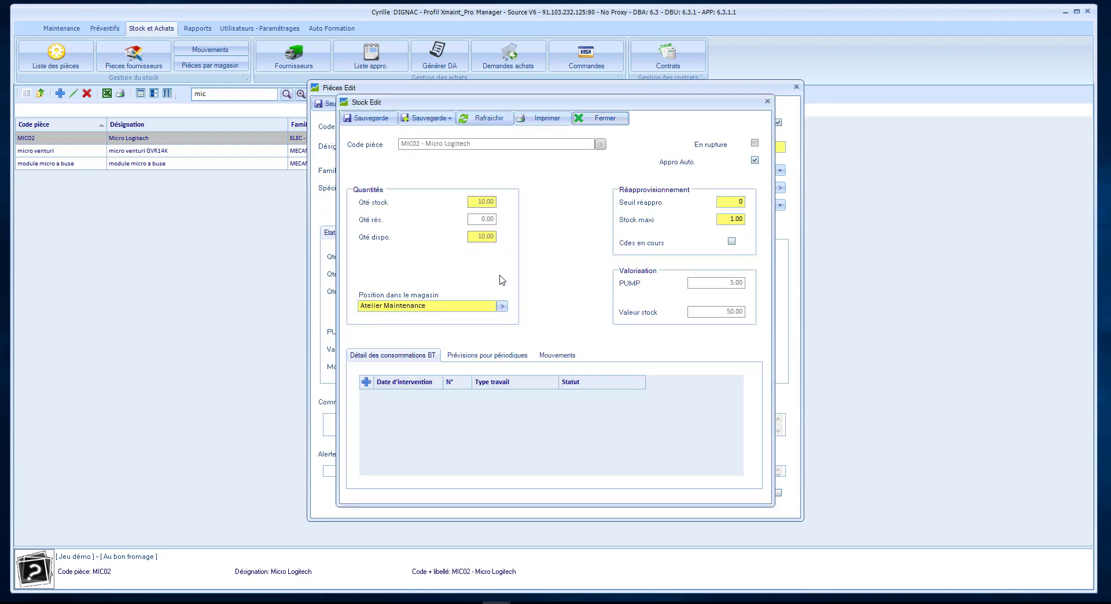
{"action": "left_click", "coordinate": [557, 357]}
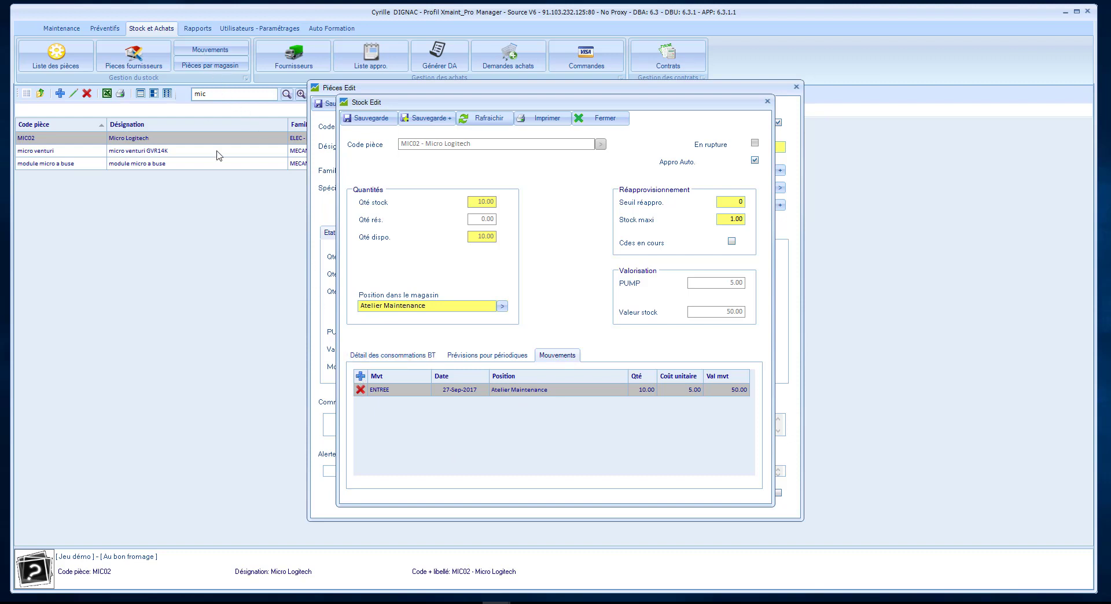
Add and save an "Entrée piece" movement dated 27-sept.-2017 with quantity 10, unit cost 9.00 and the order reference.
{"action": "left_click", "coordinate": [361, 377]}
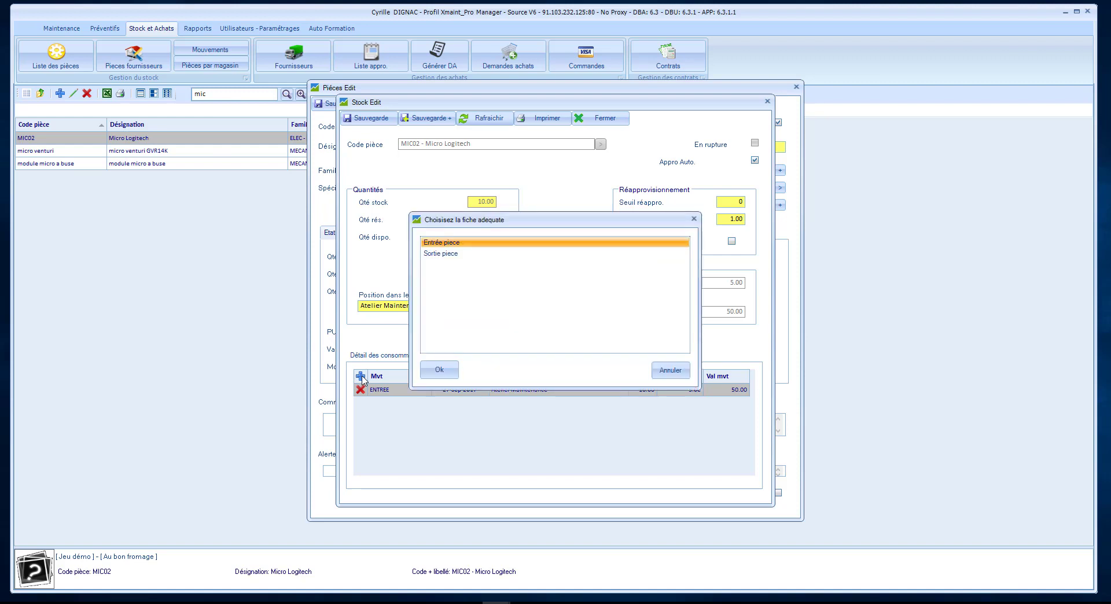
{"action": "left_click", "coordinate": [439, 370]}
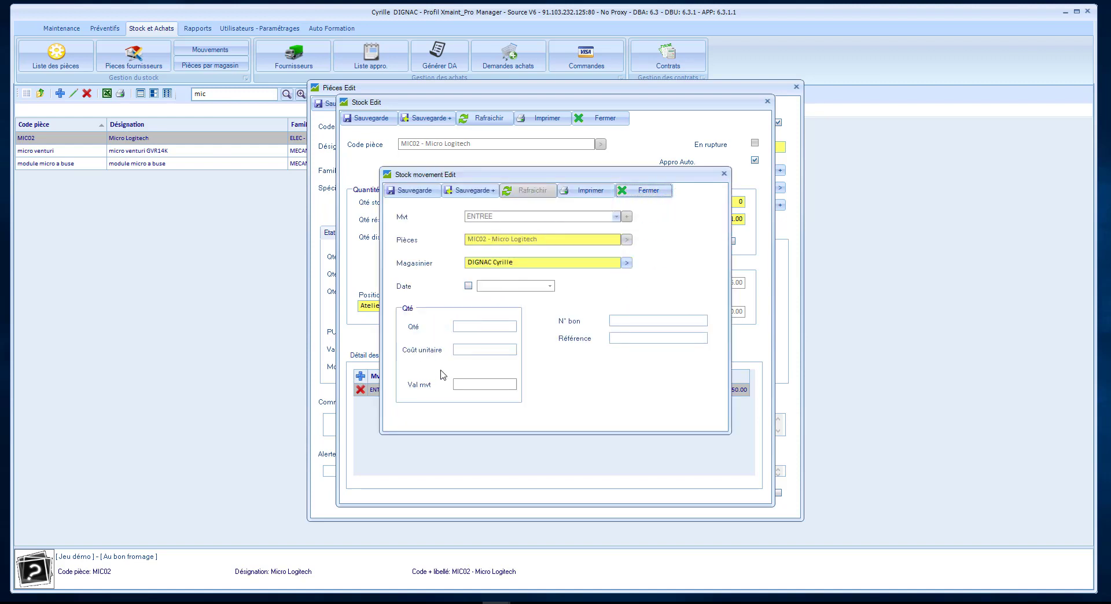
{"action": "left_click", "coordinate": [469, 285]}
{"action": "left_click", "coordinate": [491, 323]}
{"action": "type", "text": "10"}
{"action": "left_click", "coordinate": [499, 348]}
{"action": "left_click", "coordinate": [628, 338]}
{"action": "type", "text": "CD"}
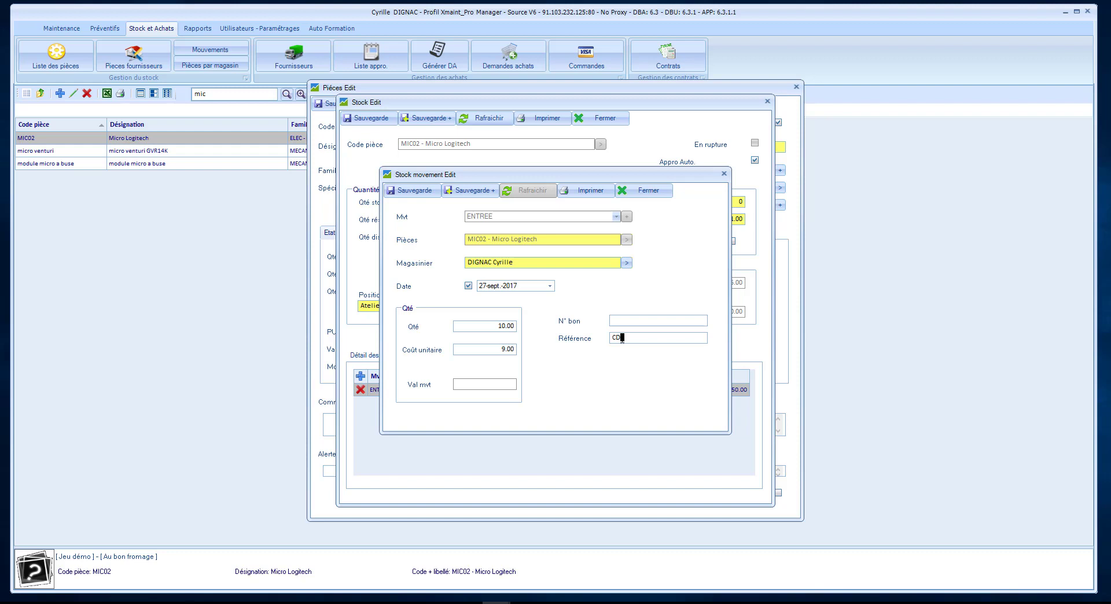
{"action": "type", "text": "002356"}
{"action": "left_click", "coordinate": [431, 191]}
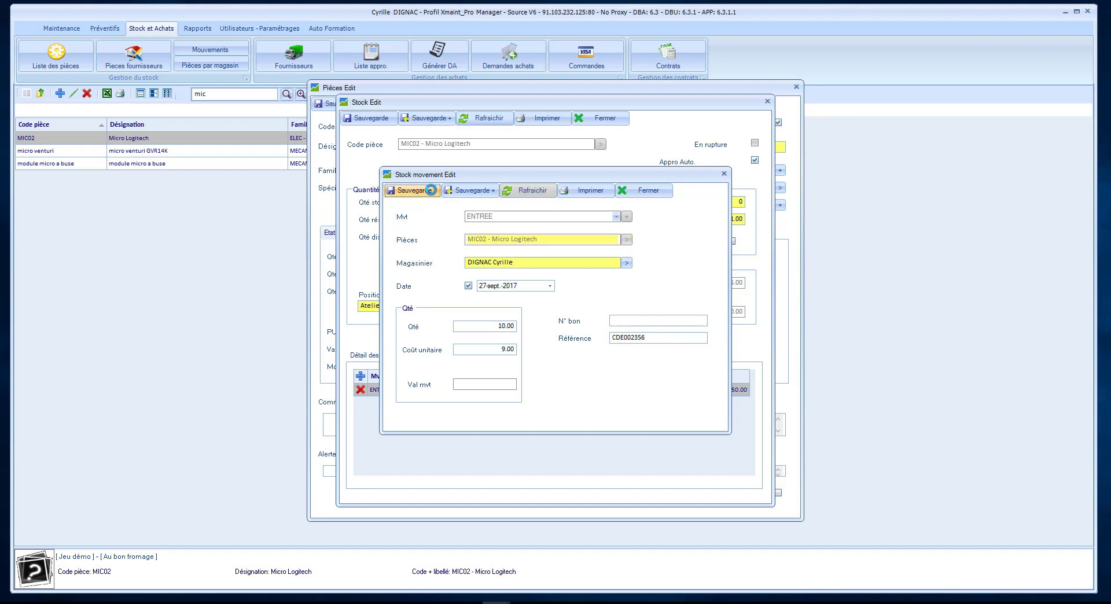
{"action": "left_click", "coordinate": [642, 191]}
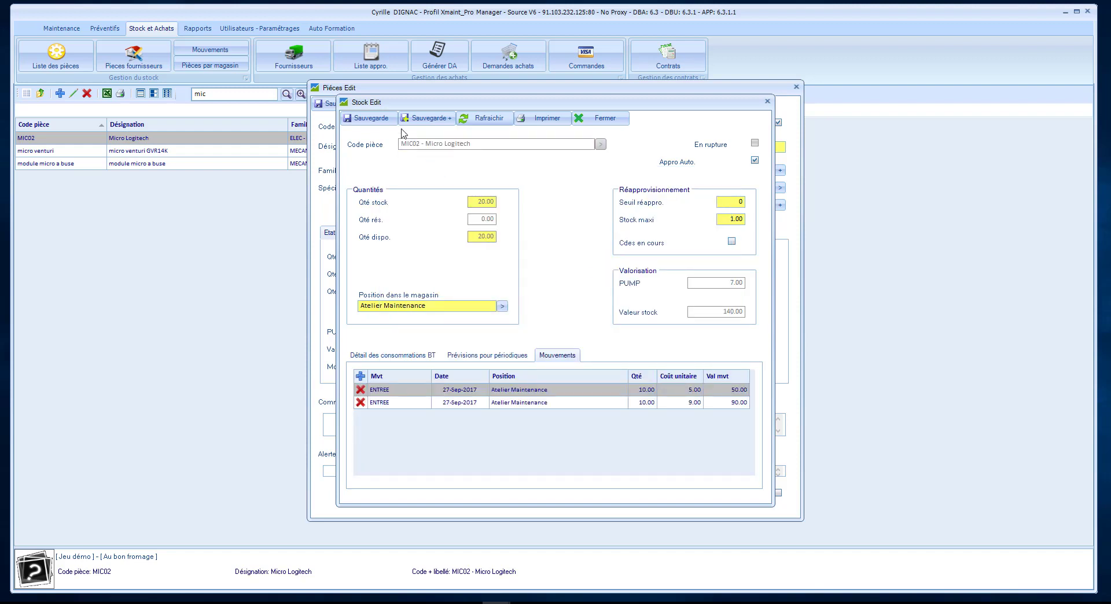
{"action": "left_click", "coordinate": [377, 119]}
Record a "Sortie piece" movement of quantity 1 dated 27-sept.-2017 with voucher number BON002, and close the stock and part records.
{"action": "left_click", "coordinate": [360, 376]}
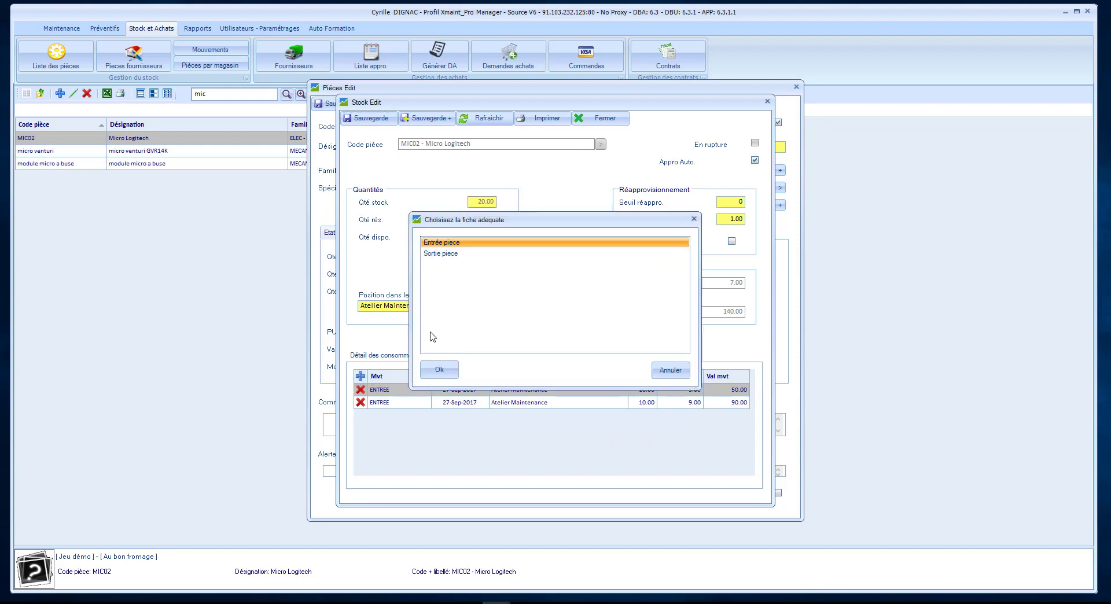
{"action": "left_click", "coordinate": [455, 255]}
{"action": "left_click", "coordinate": [441, 370]}
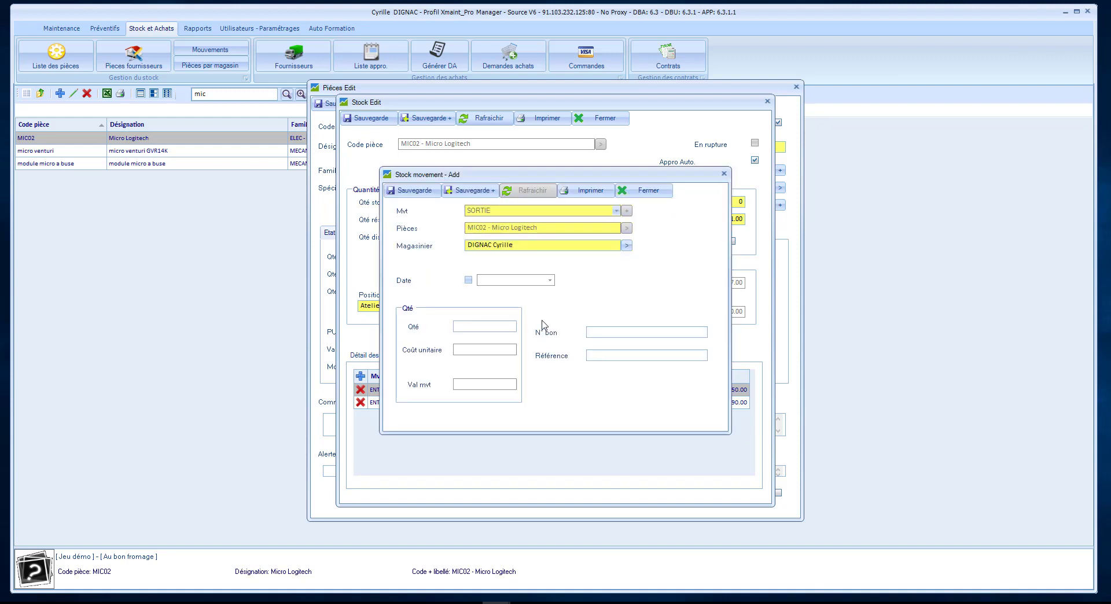
{"action": "left_click", "coordinate": [468, 281]}
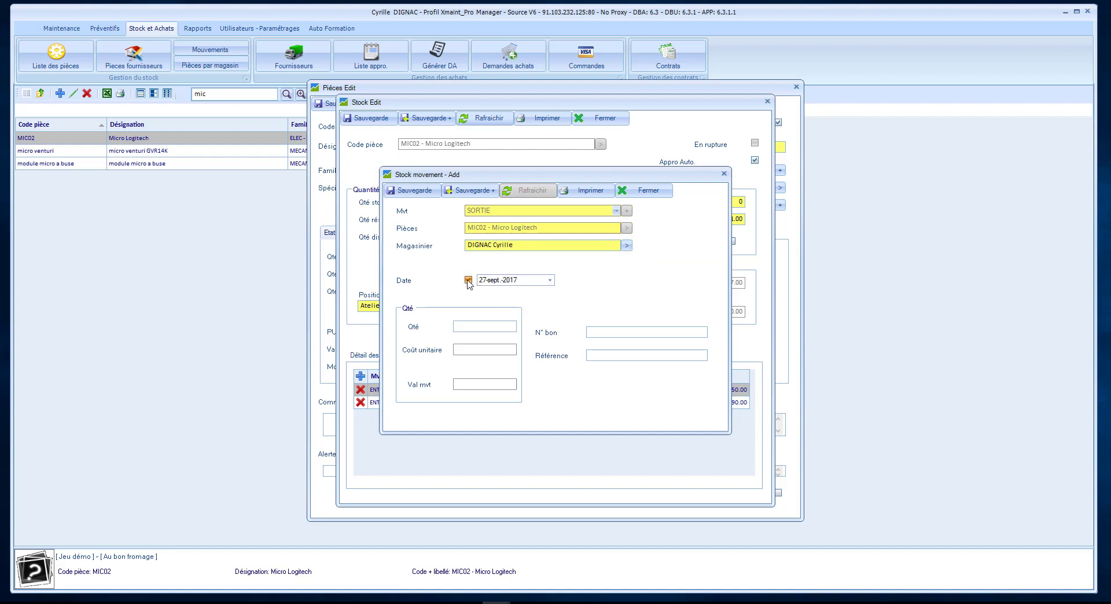
{"action": "left_click", "coordinate": [501, 327]}
{"action": "left_click", "coordinate": [596, 334]}
{"action": "left_click", "coordinate": [596, 334]}
{"action": "type", "text": "BON002"}
{"action": "left_click", "coordinate": [428, 192]}
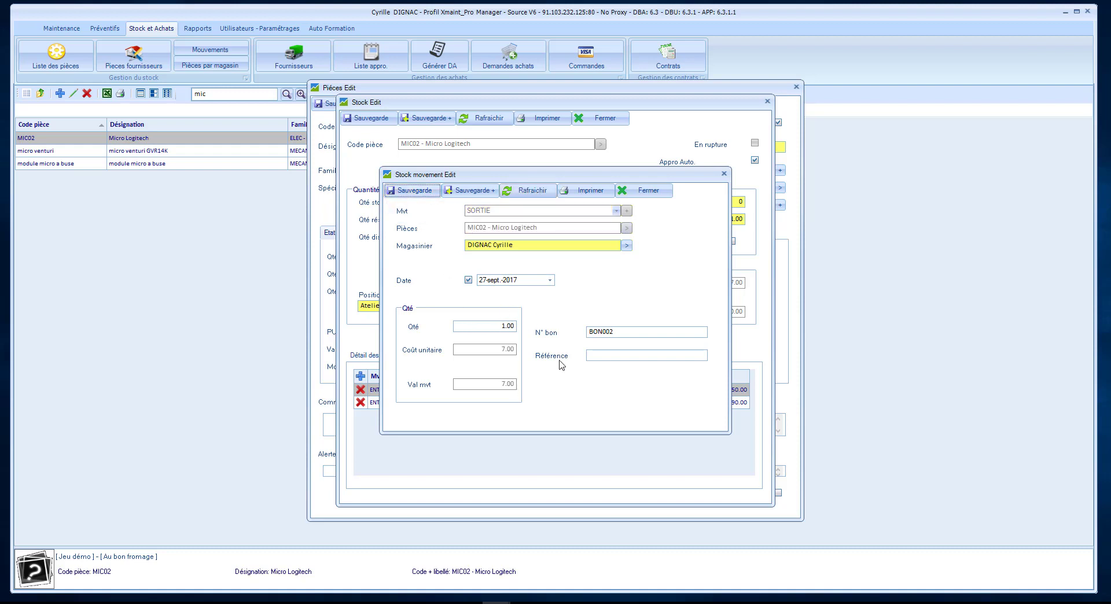
{"action": "left_click", "coordinate": [642, 194]}
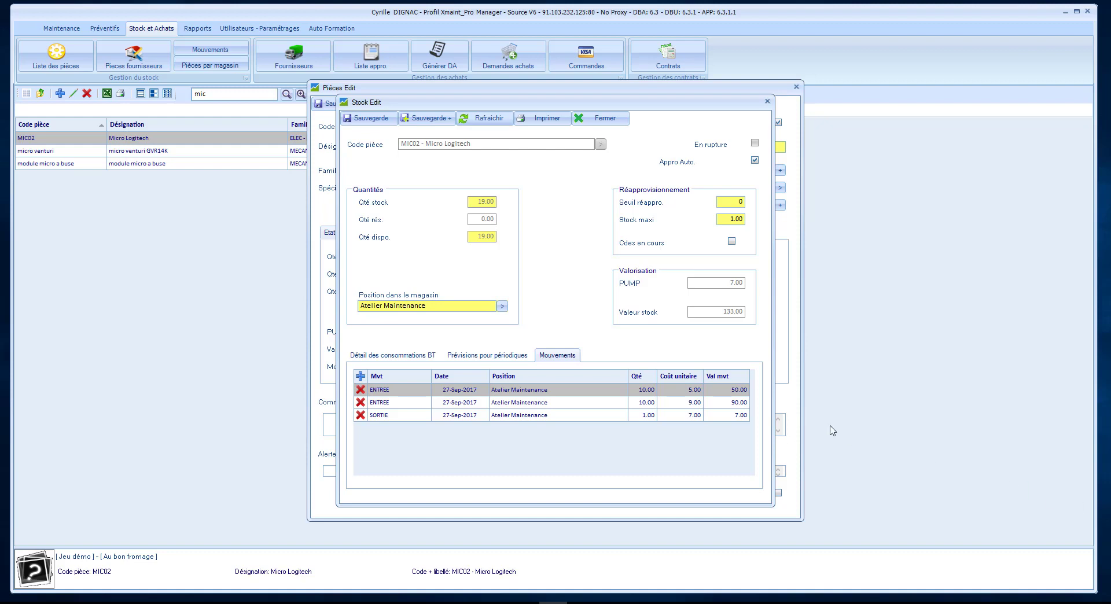
{"action": "left_click", "coordinate": [610, 120]}
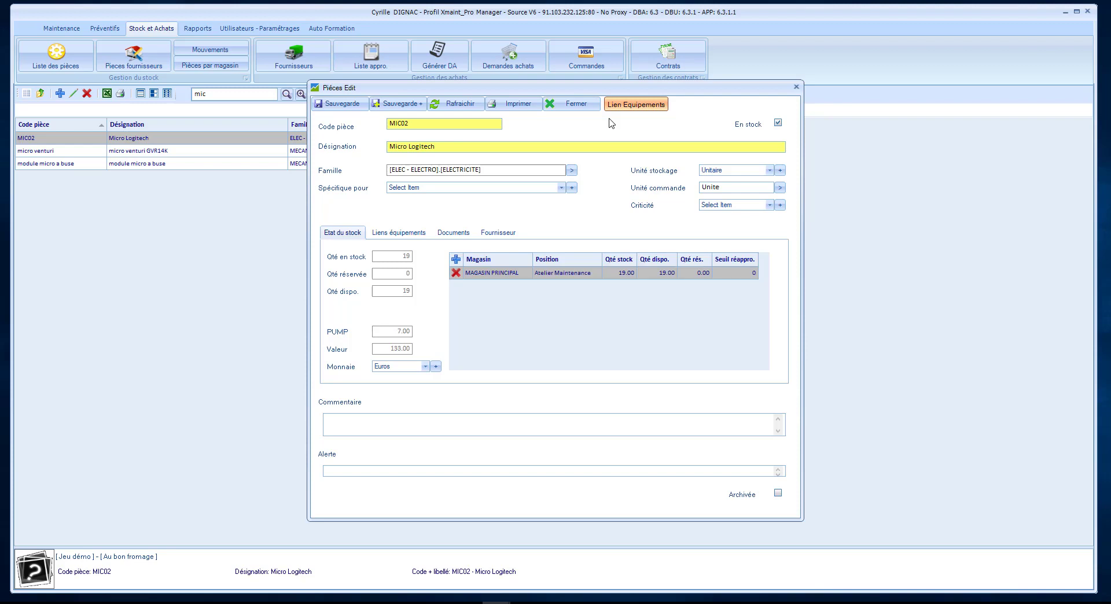
{"action": "left_click", "coordinate": [575, 105]}
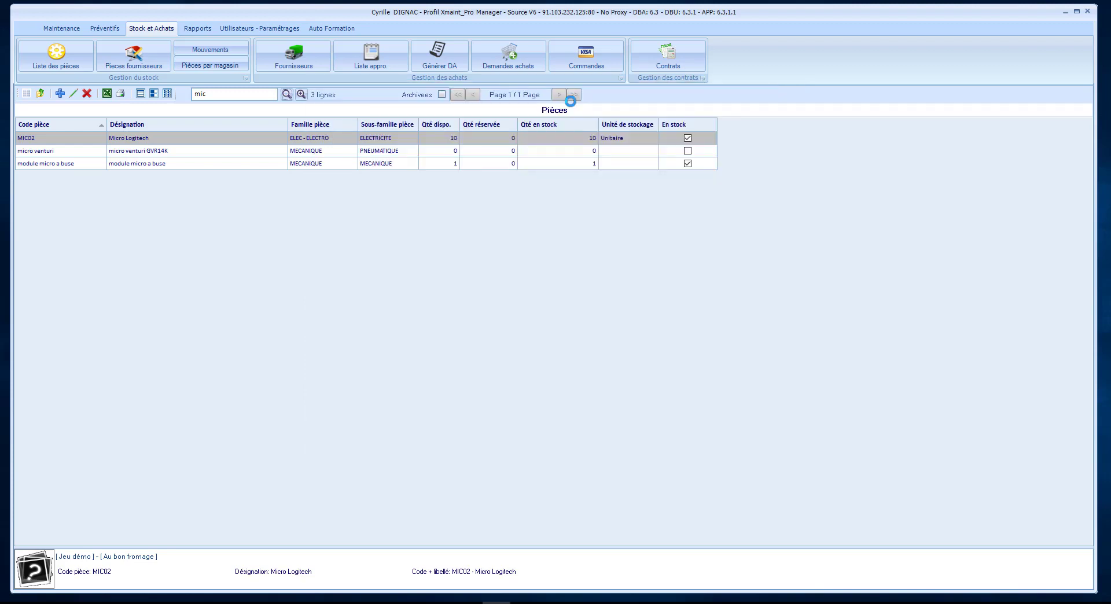
List all work orders without a search filter and open GRAISSER PALIER ET ROTULE with intervention date 26-Jan-2017.
{"action": "left_click", "coordinate": [64, 30]}
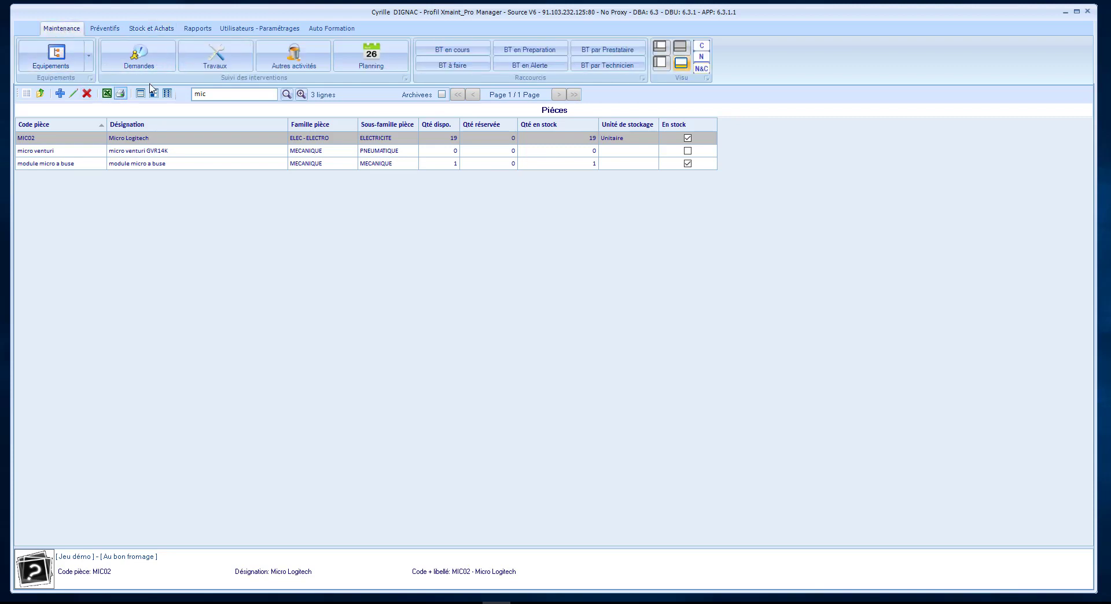
{"action": "left_click", "coordinate": [215, 57]}
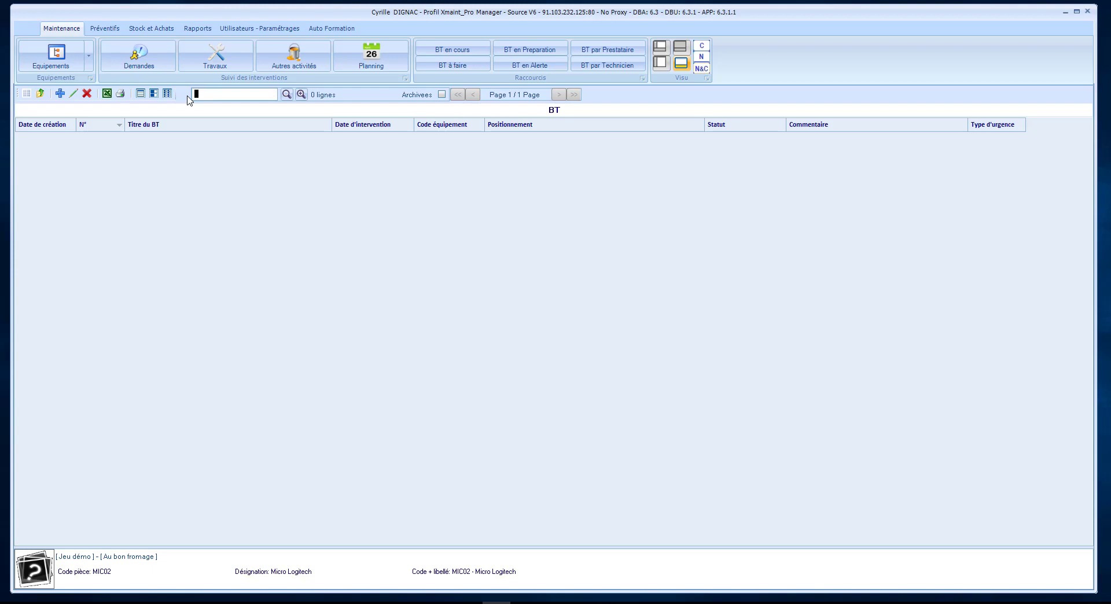
{"action": "key", "text": "BackSpace"}
{"action": "left_click", "coordinate": [286, 94]}
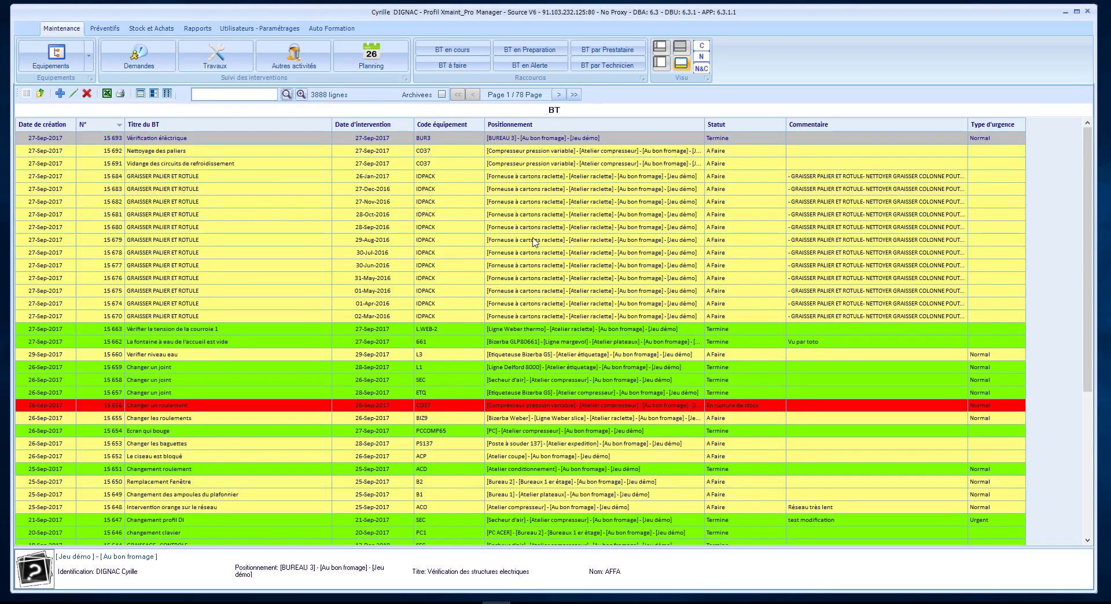
{"action": "left_click", "coordinate": [524, 178]}
{"action": "double_click", "coordinate": [523, 178]}
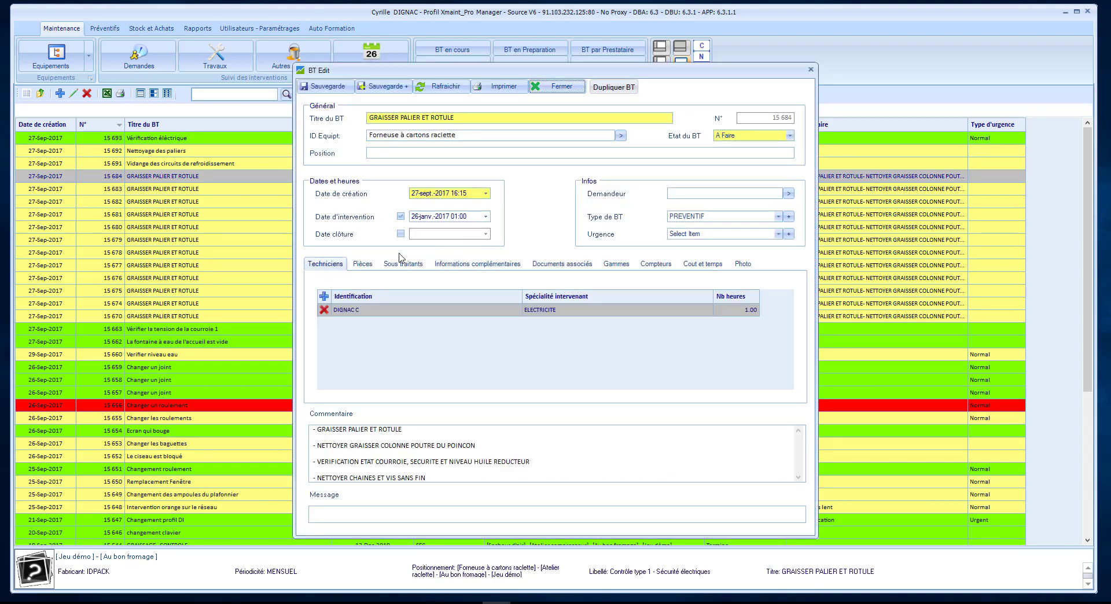
Start adding a part to the work order and choose MIC02 - Micro Logitech from all parts matching "mic".
{"action": "left_click", "coordinate": [367, 265]}
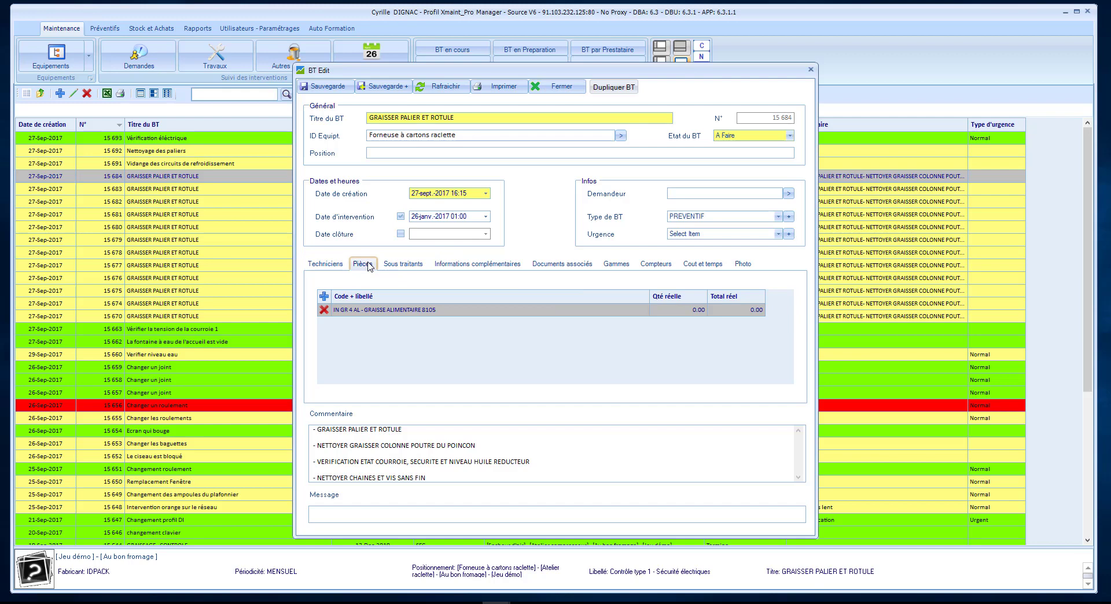
{"action": "left_click", "coordinate": [324, 298]}
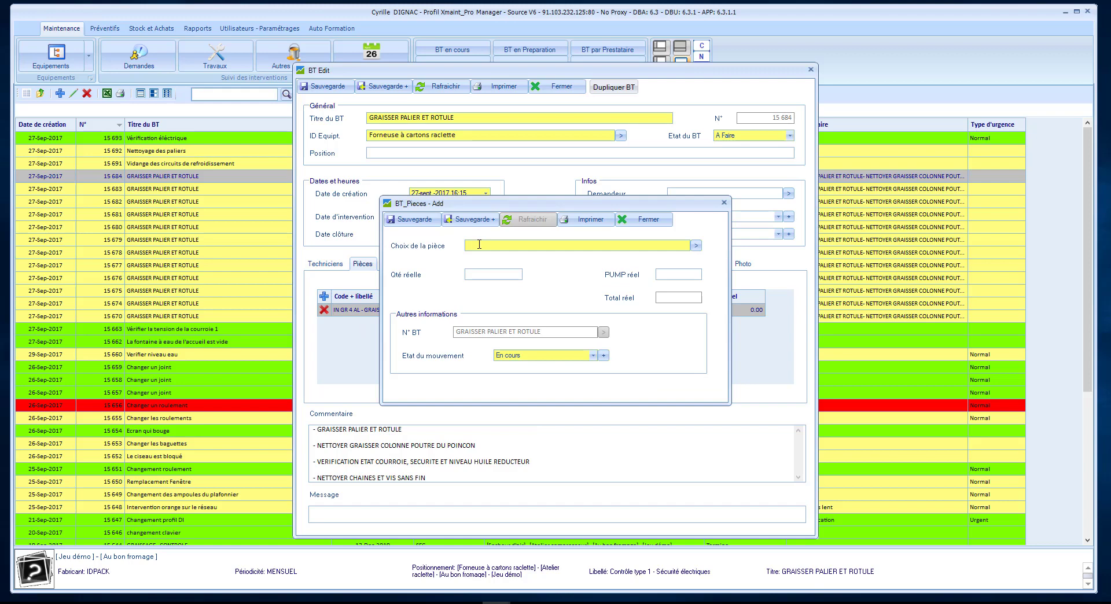
{"action": "type", "text": "mi"}
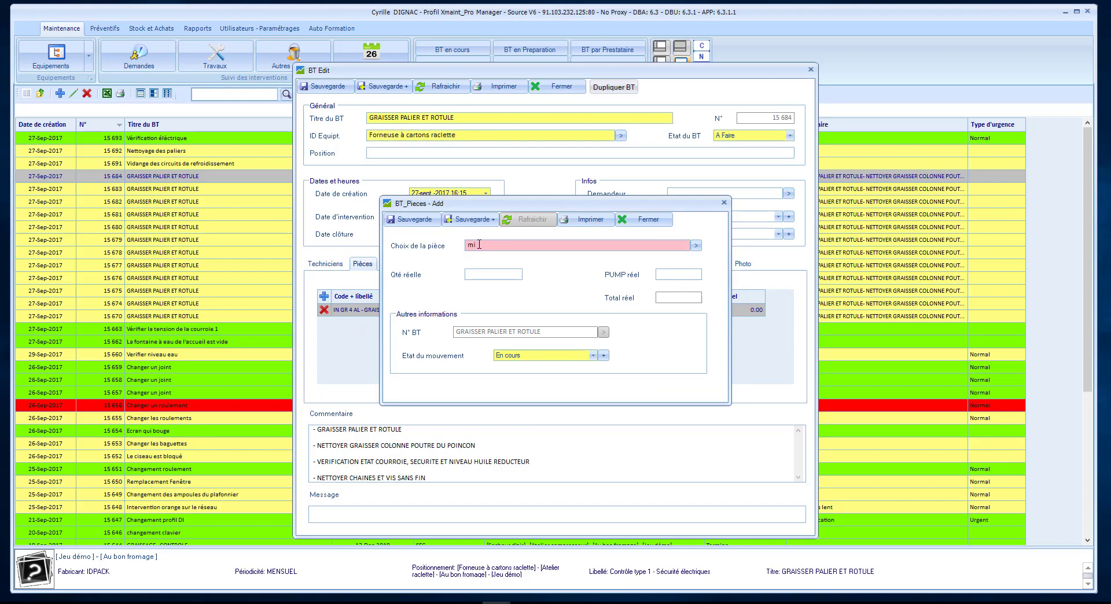
{"action": "type", "text": "c"}
{"action": "left_click", "coordinate": [696, 245]}
{"action": "left_click_drag", "start_coordinate": [710, 258], "coordinate": [599, 310]}
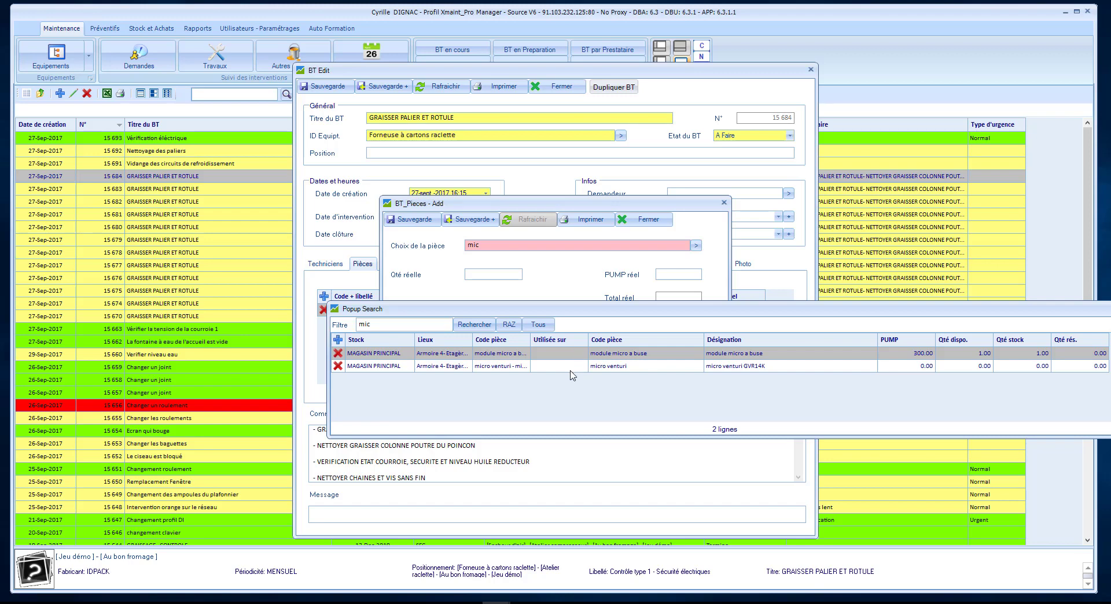
{"action": "left_click", "coordinate": [539, 325]}
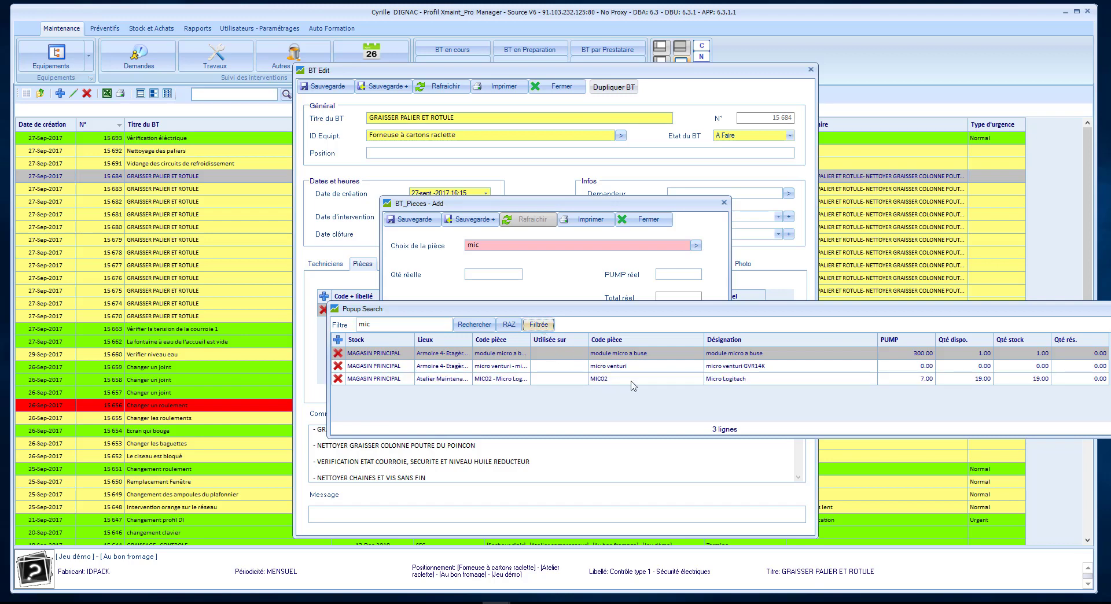
{"action": "double_click", "coordinate": [721, 382]}
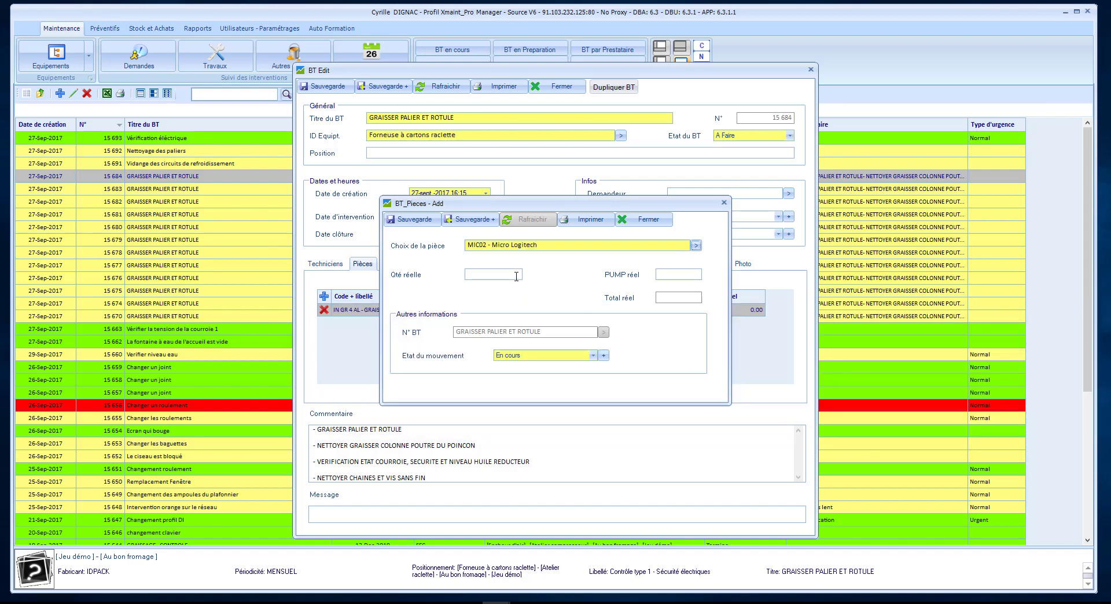
Set the part's actual quantity to 1, save the part line and save the work order.
{"action": "left_click", "coordinate": [517, 274]}
{"action": "type", "text": "1"}
{"action": "left_click", "coordinate": [428, 224]}
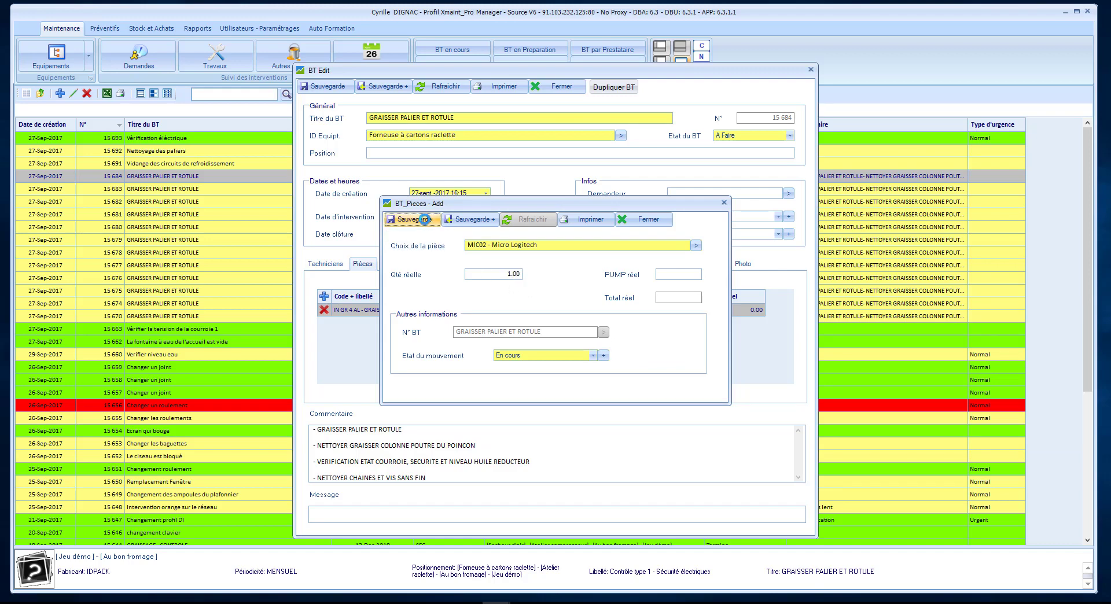
{"action": "left_click", "coordinate": [637, 221]}
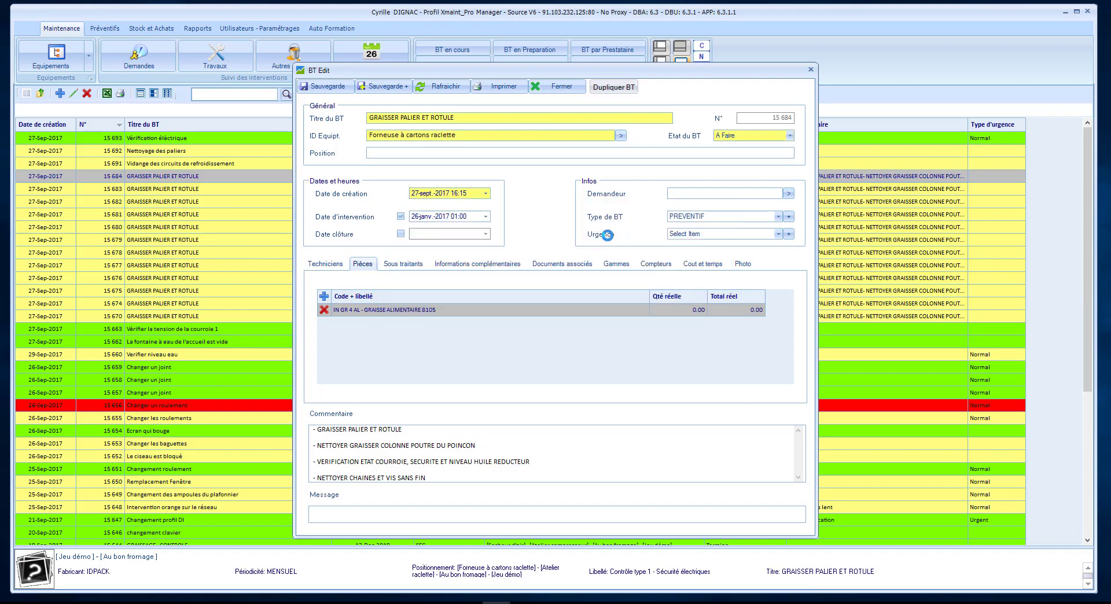
{"action": "left_click", "coordinate": [328, 87]}
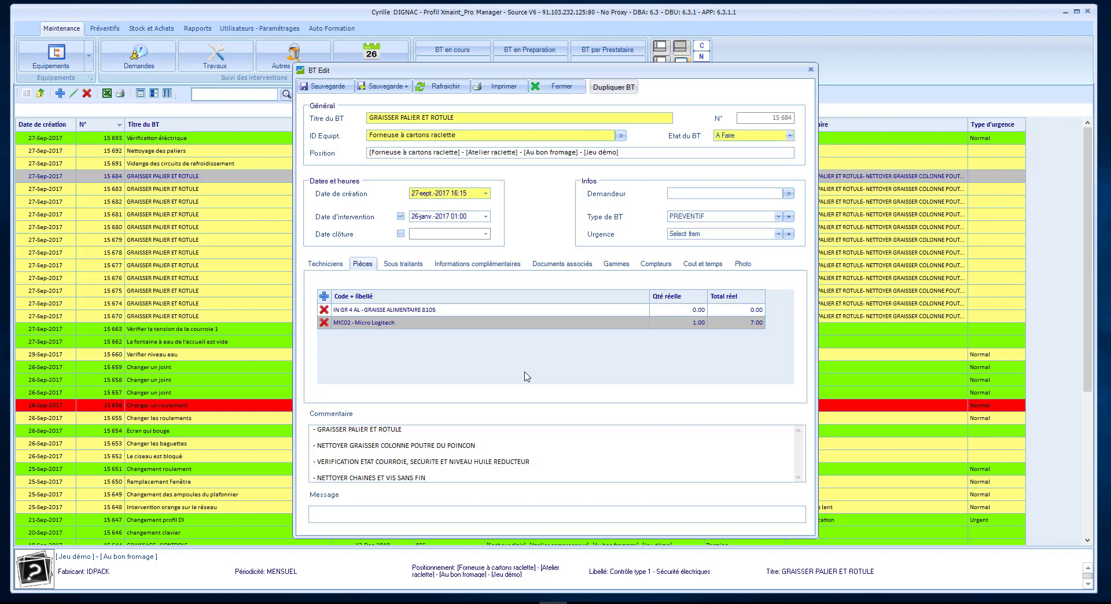
Check the MIC02 - Micro Logitech stock record from its part line in the work order, and close both records.
{"action": "double_click", "coordinate": [411, 326]}
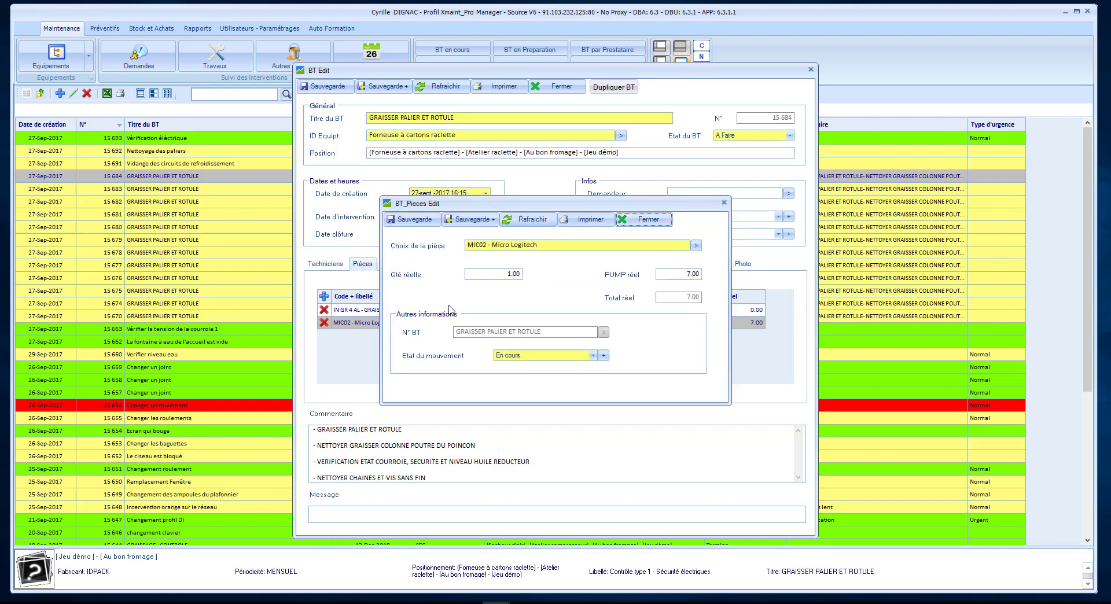
{"action": "double_click", "coordinate": [507, 245]}
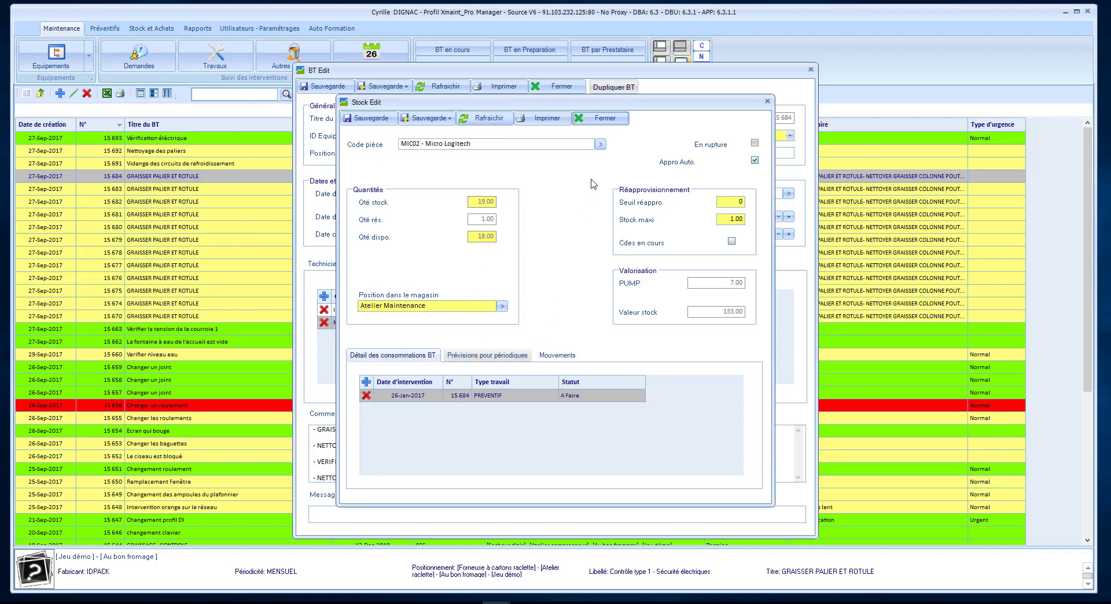
{"action": "left_click", "coordinate": [603, 119]}
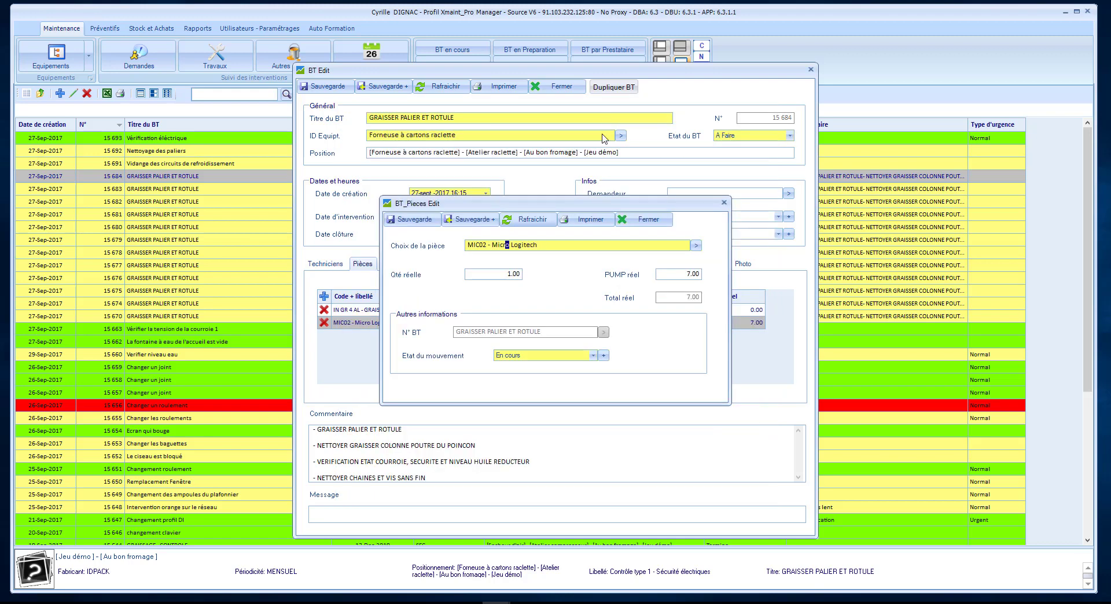
{"action": "left_click", "coordinate": [637, 220]}
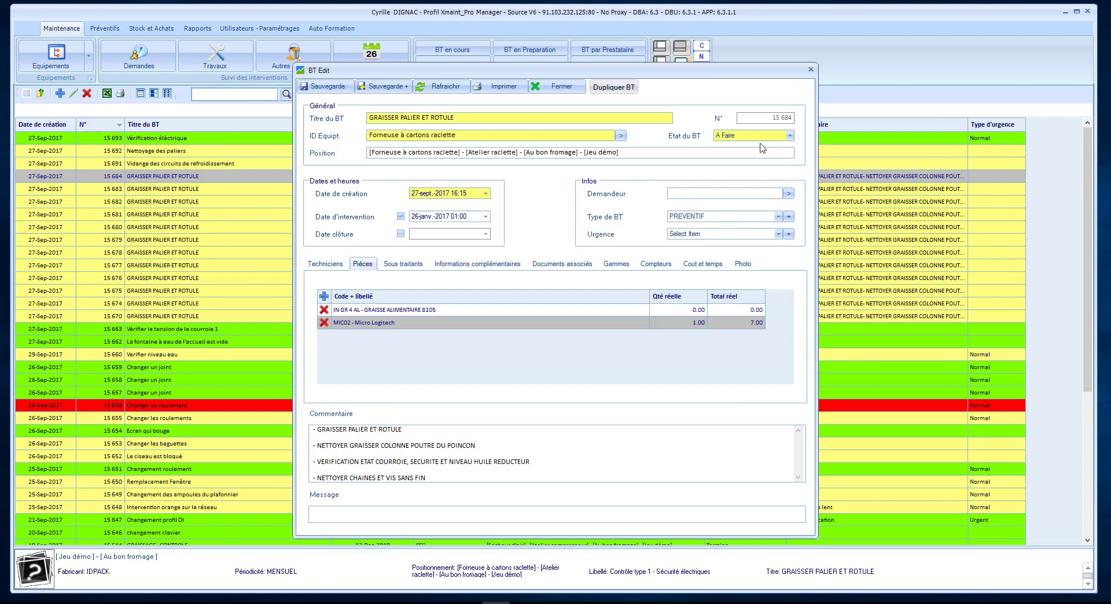
Set the work order's status to Termine and save the work order.
{"action": "left_click", "coordinate": [790, 136]}
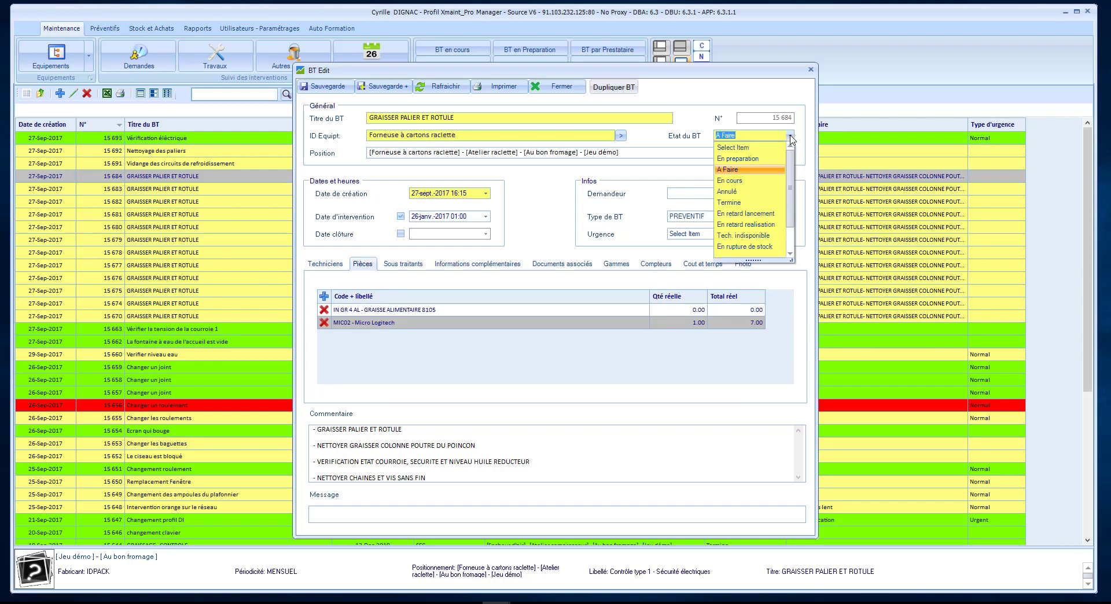
{"action": "left_click", "coordinate": [732, 202]}
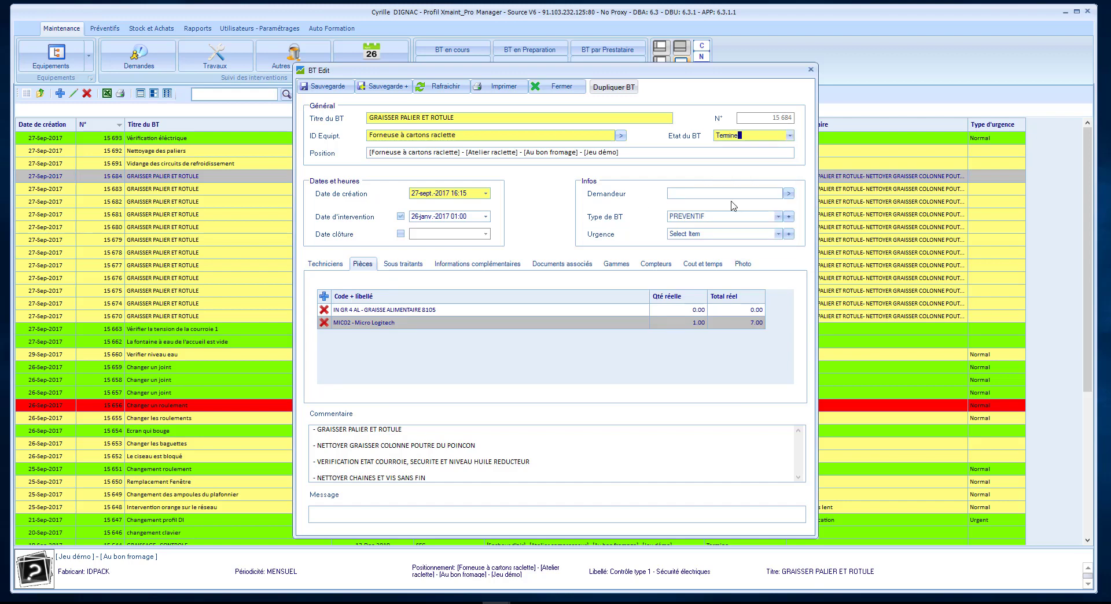
{"action": "left_click", "coordinate": [328, 86]}
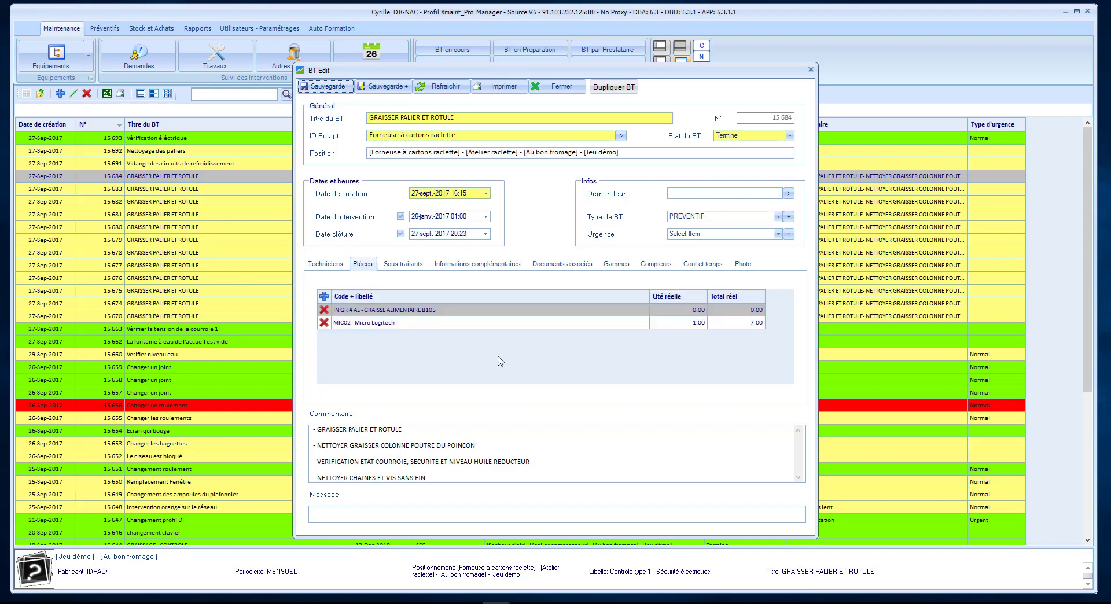
Reopen the MIC02 - Micro Logitech part line of the completed work order and view its stock record.
{"action": "left_click", "coordinate": [412, 324]}
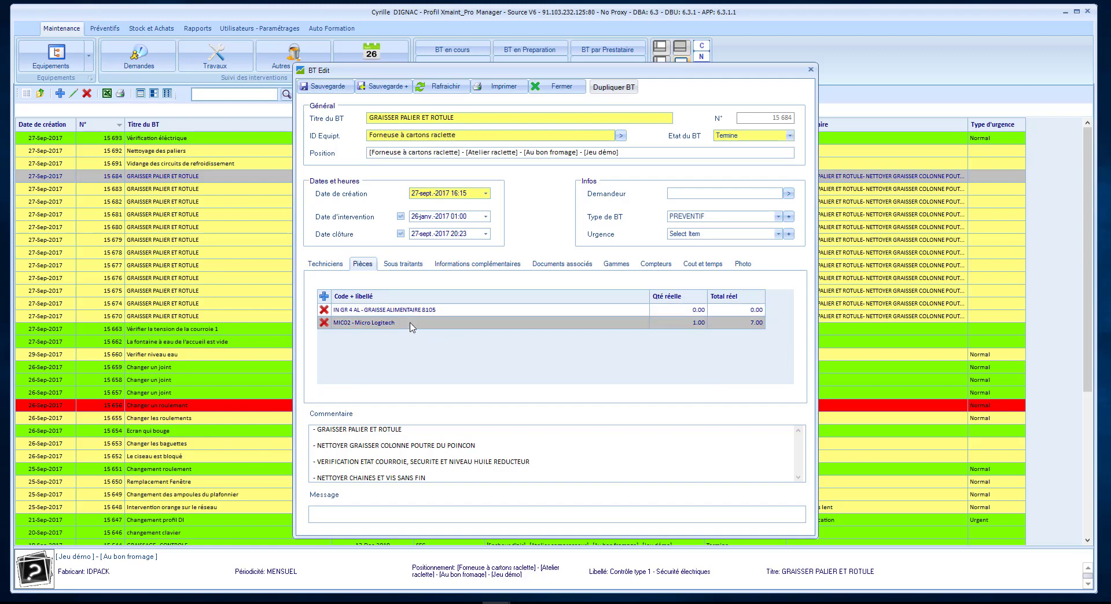
{"action": "double_click", "coordinate": [444, 327]}
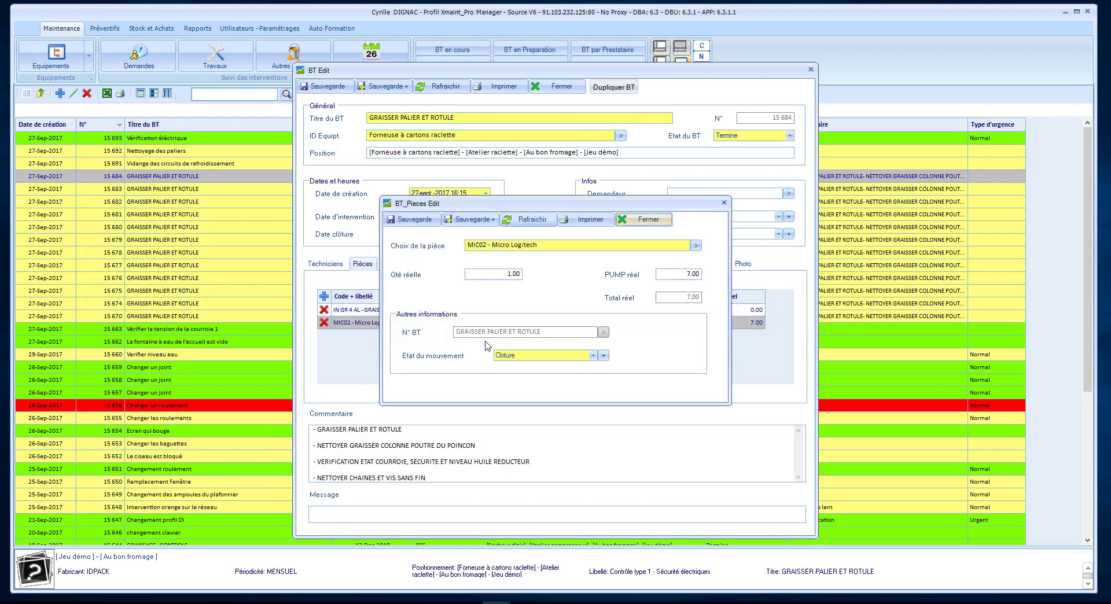
{"action": "double_click", "coordinate": [503, 243]}
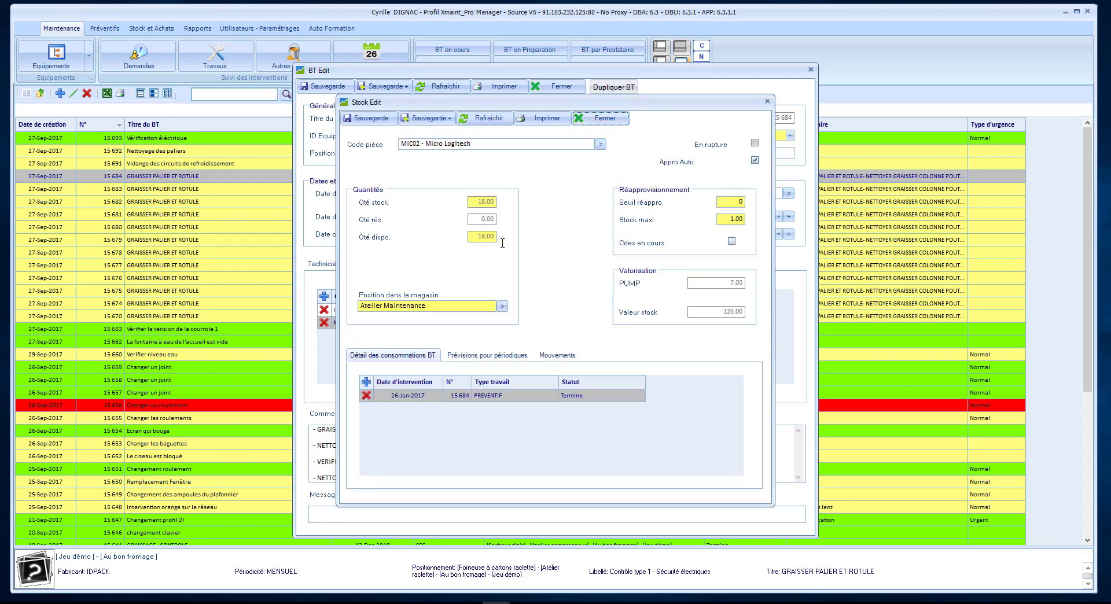